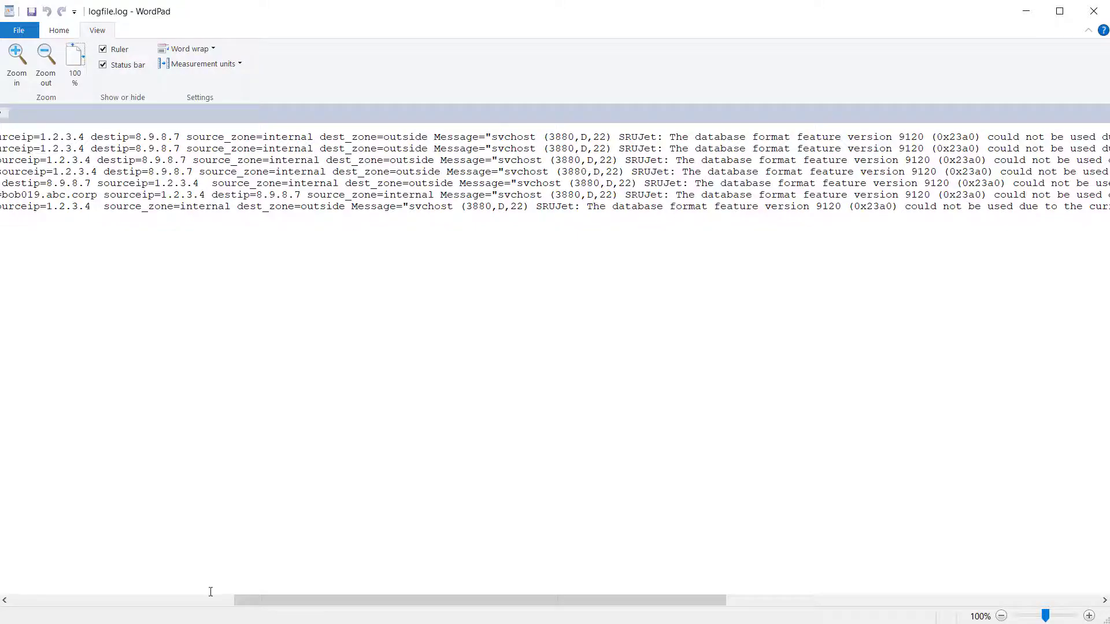
# - Switch to RSA NetWitness and open the first training3b event from the nw-ld2 decoder source
pyautogui.hotkey('alt', 'Tab')
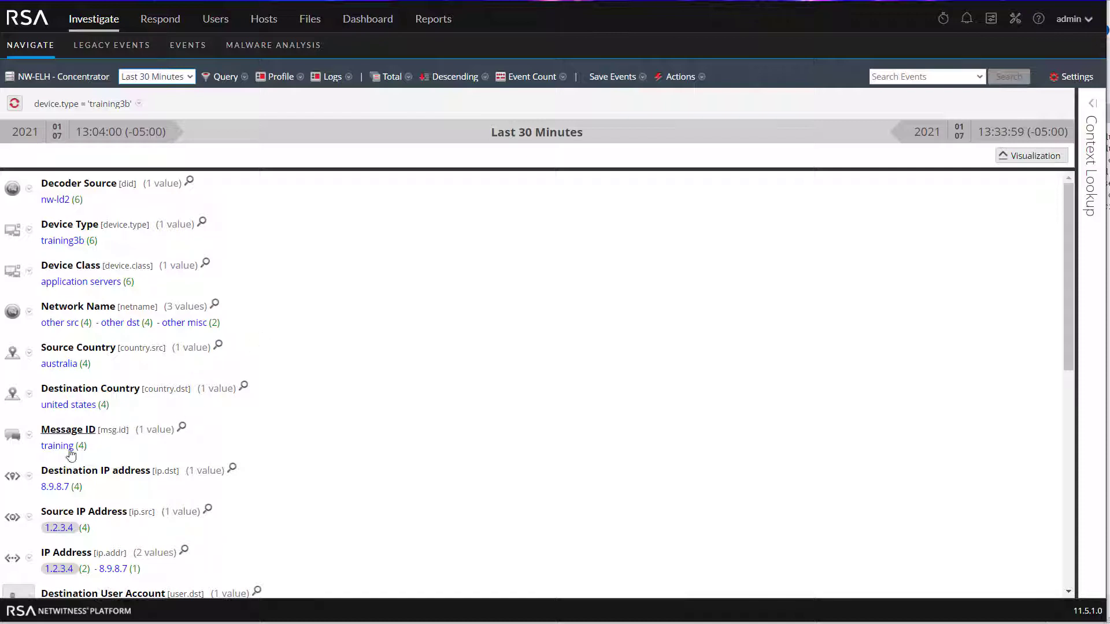
pyautogui.scroll(-3, 380, 476)
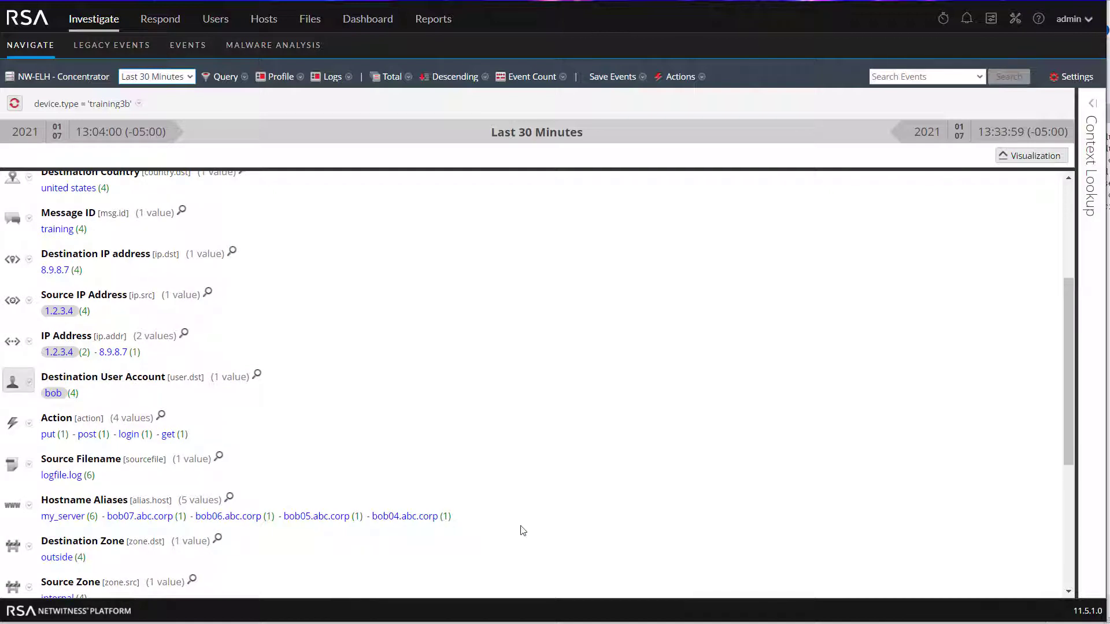
pyautogui.scroll(3, 515, 476)
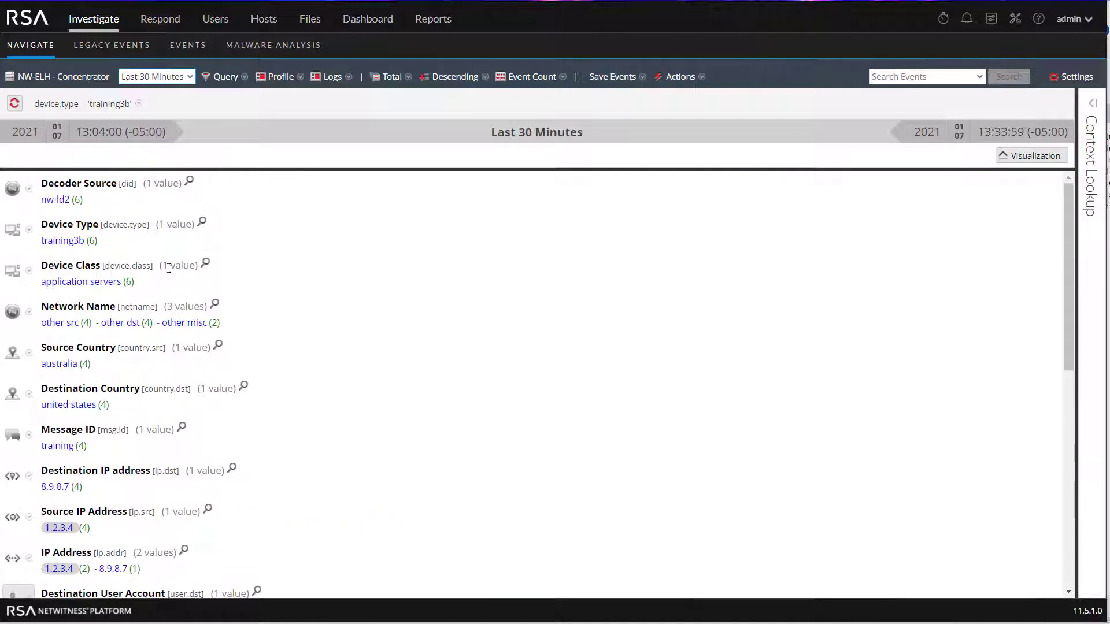
pyautogui.click(76, 200)
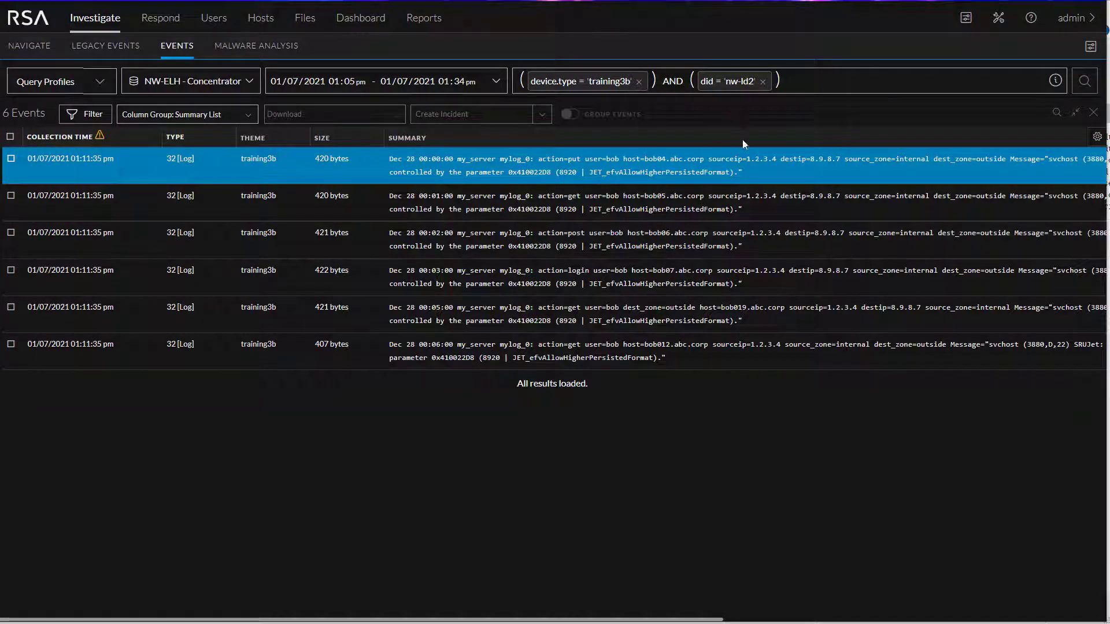
pyautogui.click(748, 173)
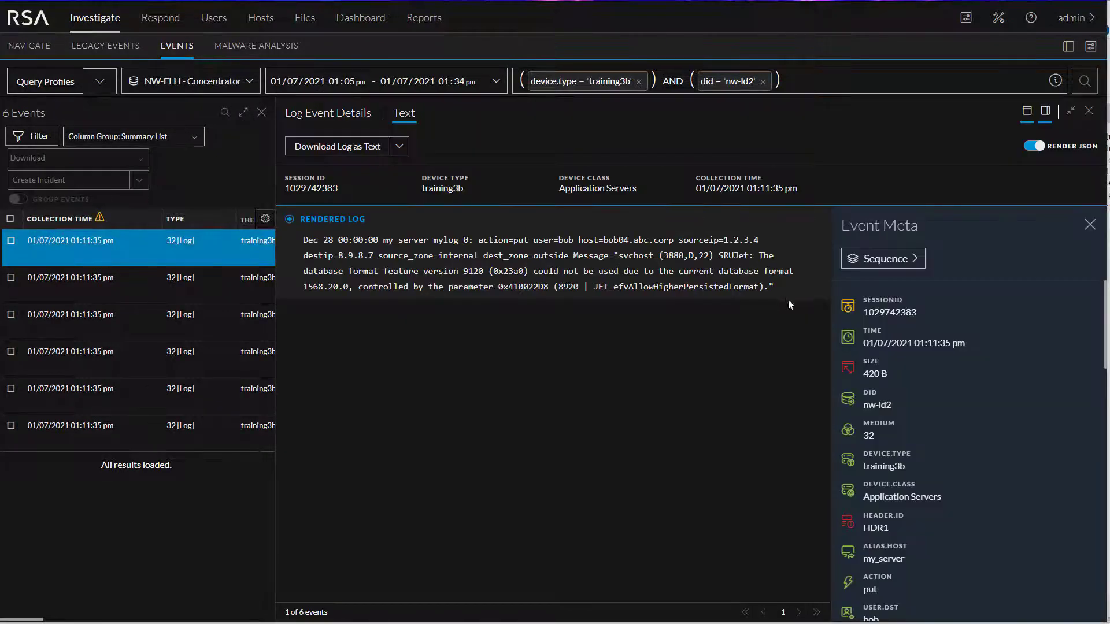
# - Examine the event's metadata down to the index field and highlight the parameter value in its message text
pyautogui.scroll(-4, 928, 451)
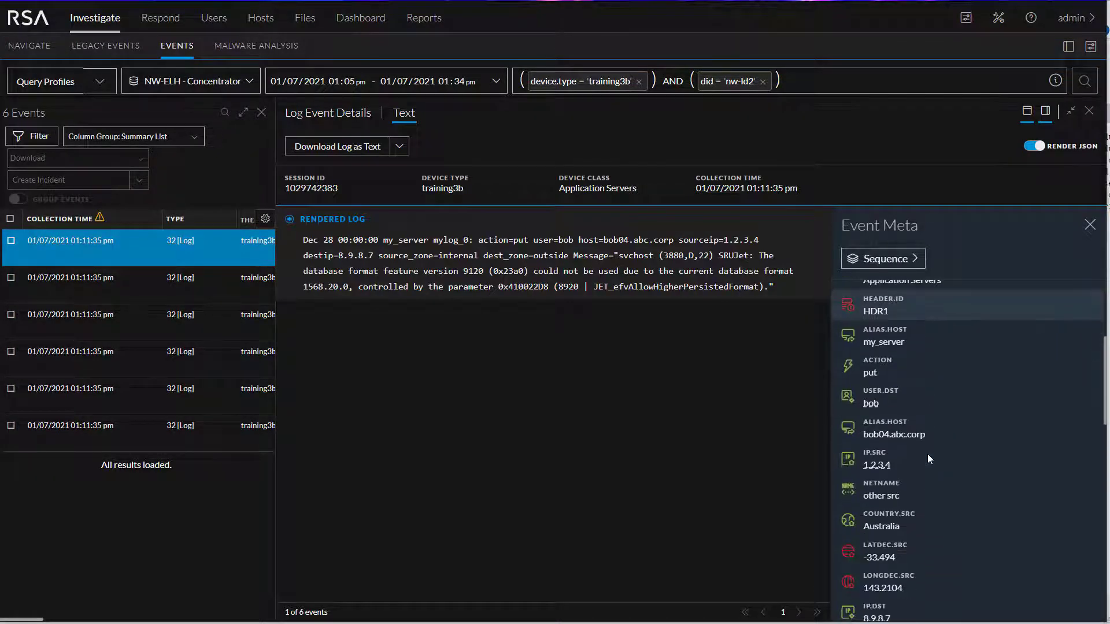
pyautogui.scroll(-8, 927, 453)
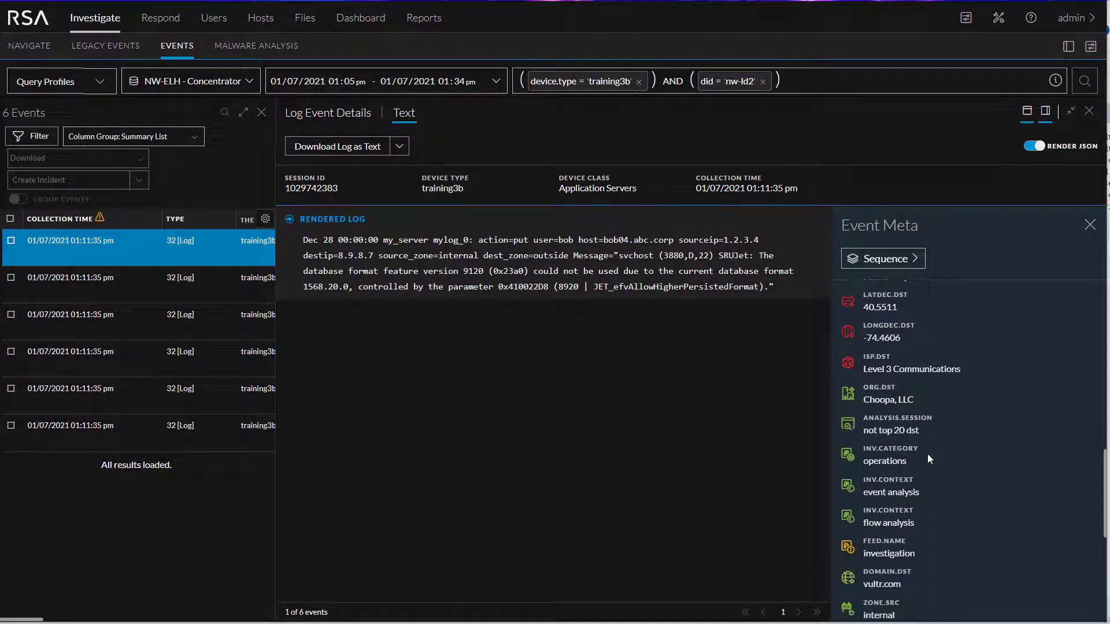
pyautogui.scroll(-4, 927, 453)
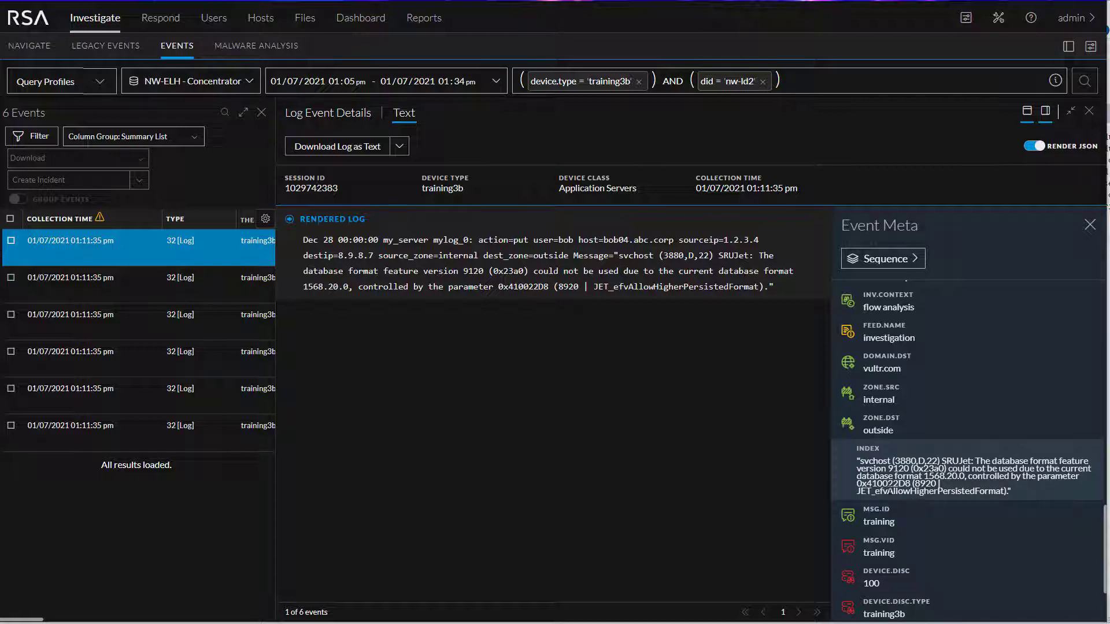
pyautogui.moveTo(908, 484); pyautogui.dragTo(858, 488)
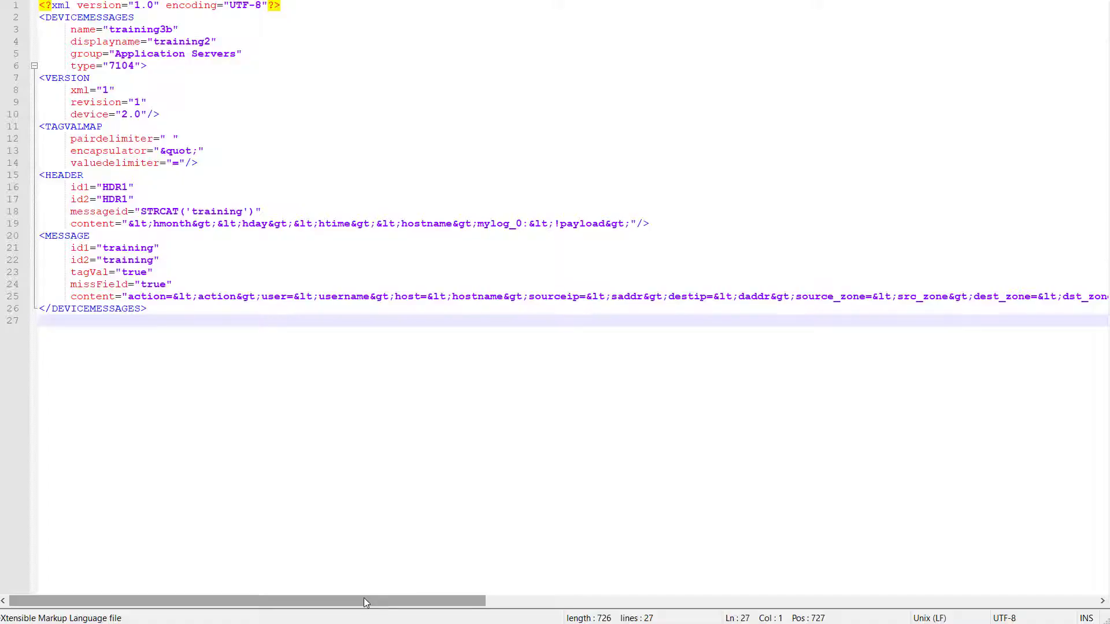
# - In the parser XML, examine the end of the MESSAGE content string, where Message is mapped to the info variable
pyautogui.moveTo(363, 597); pyautogui.dragTo(565, 598)
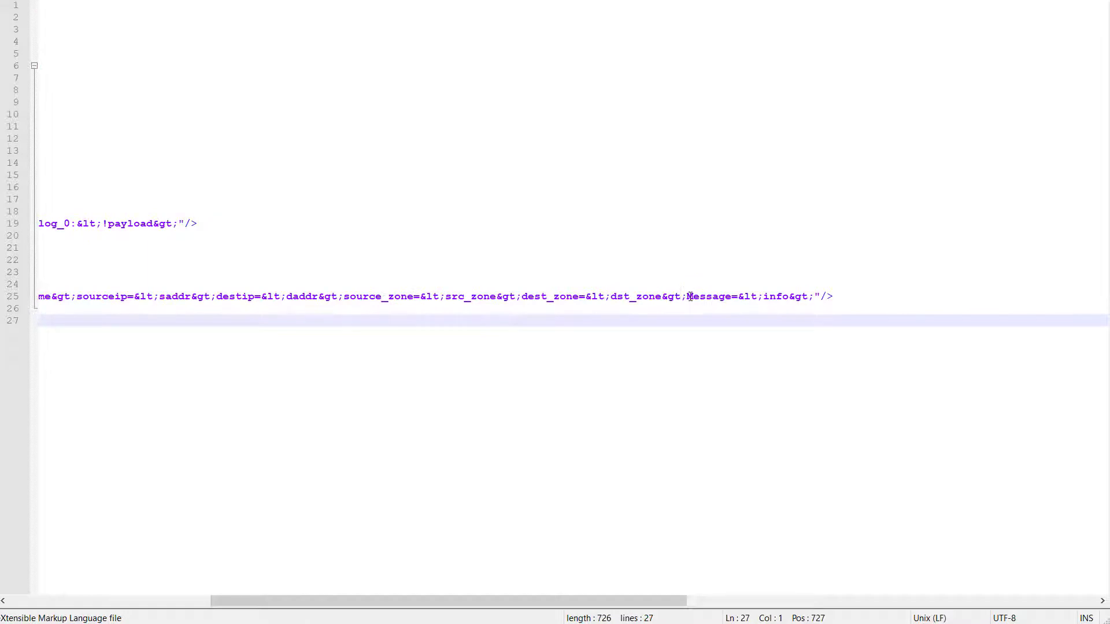
pyautogui.moveTo(686, 295); pyautogui.dragTo(790, 307)
pyautogui.moveTo(924, 315); pyautogui.dragTo(924, 319)
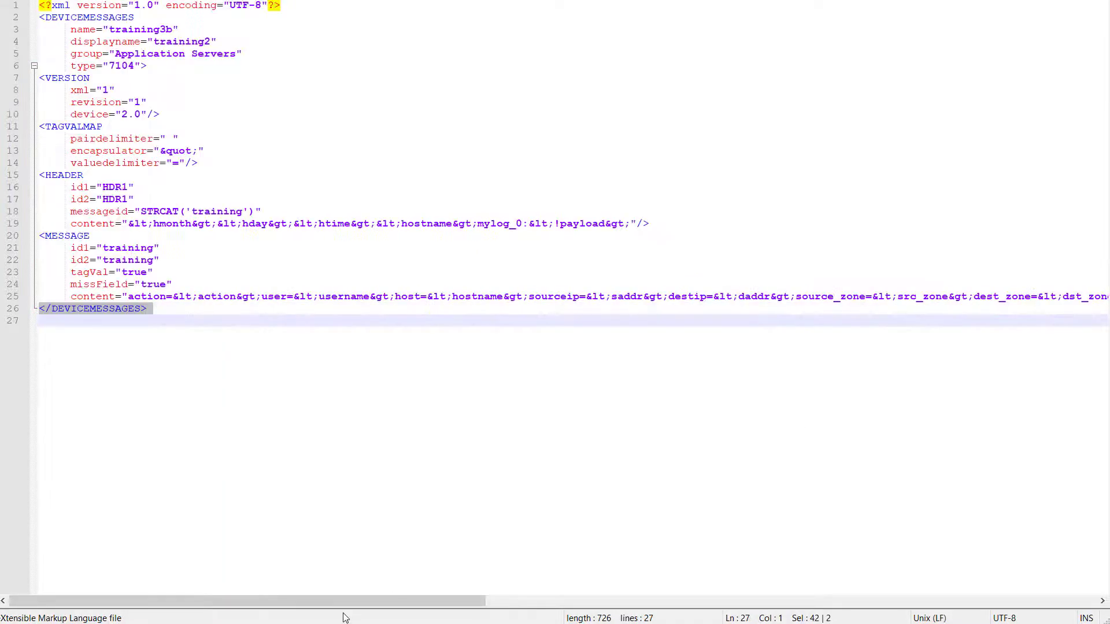
pyautogui.moveTo(348, 601); pyautogui.dragTo(664, 604)
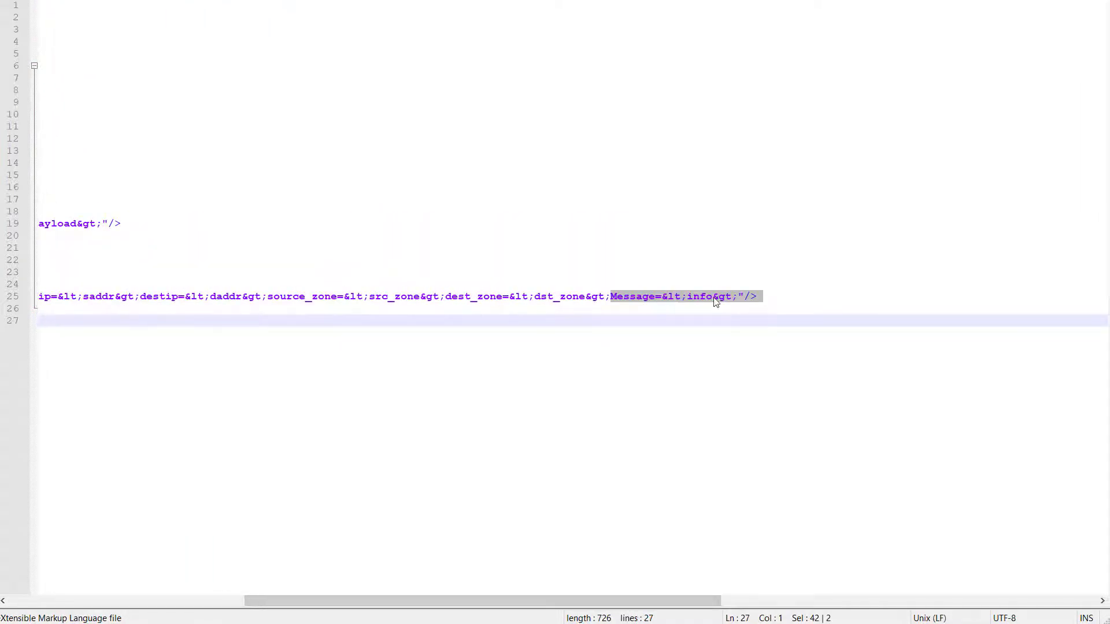
pyautogui.moveTo(585, 604); pyautogui.dragTo(260, 592)
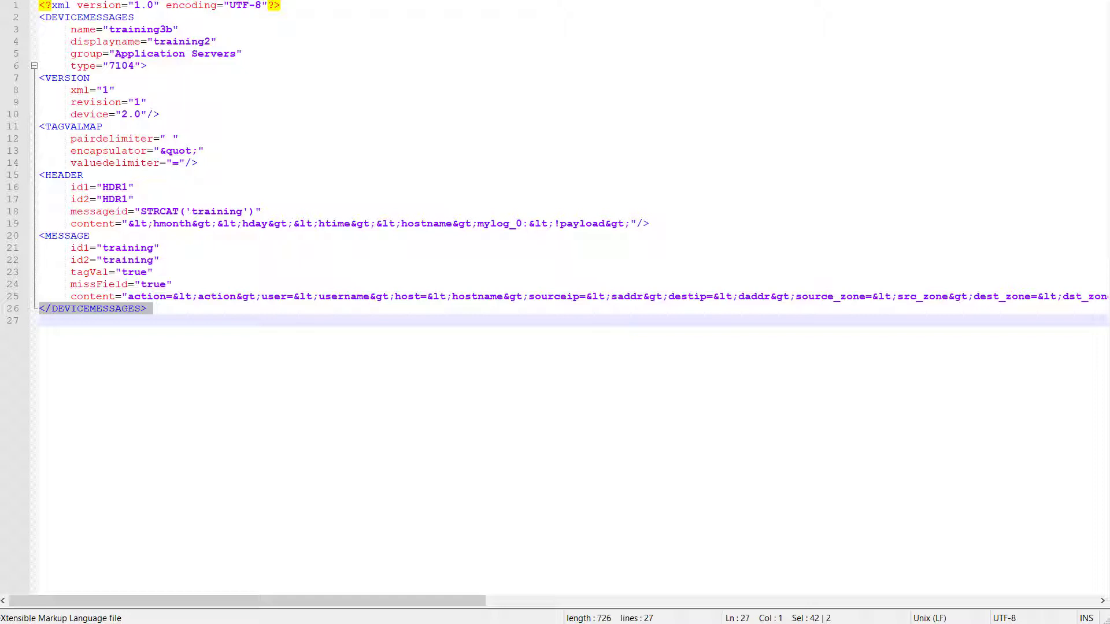
# - Insert <SCANNED name="info" parserType="PARSERULESCAN" /> between the TAGVALMAP and HEADER elements, set off by blank lines
pyautogui.click(207, 163)
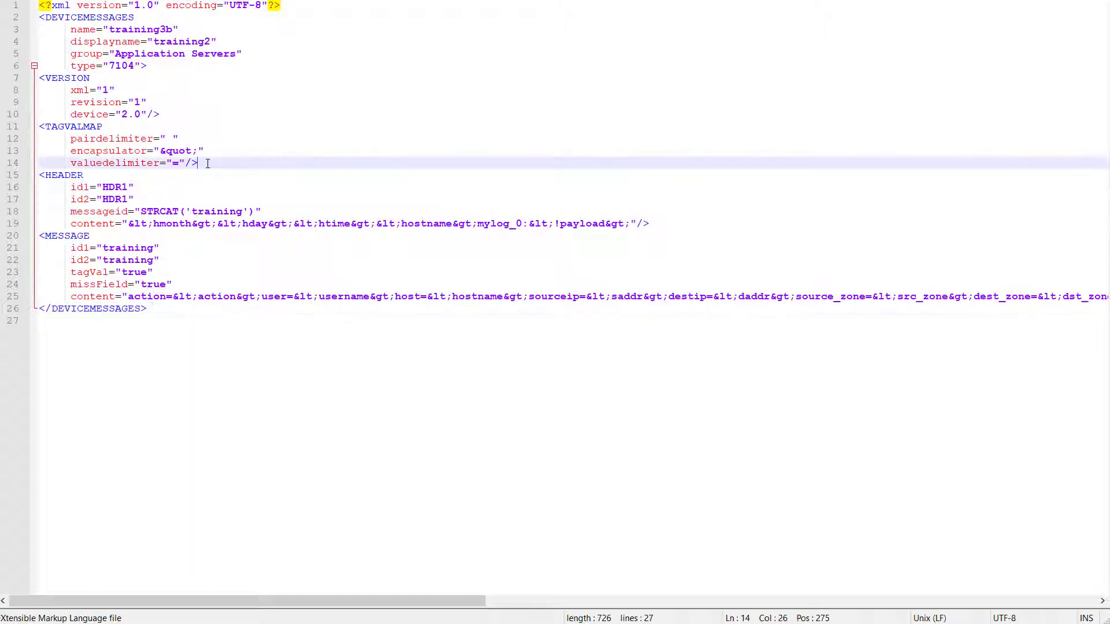
pyautogui.press('Return')
pyautogui.press('Return')
pyautogui.press('Return')
pyautogui.press('Return')
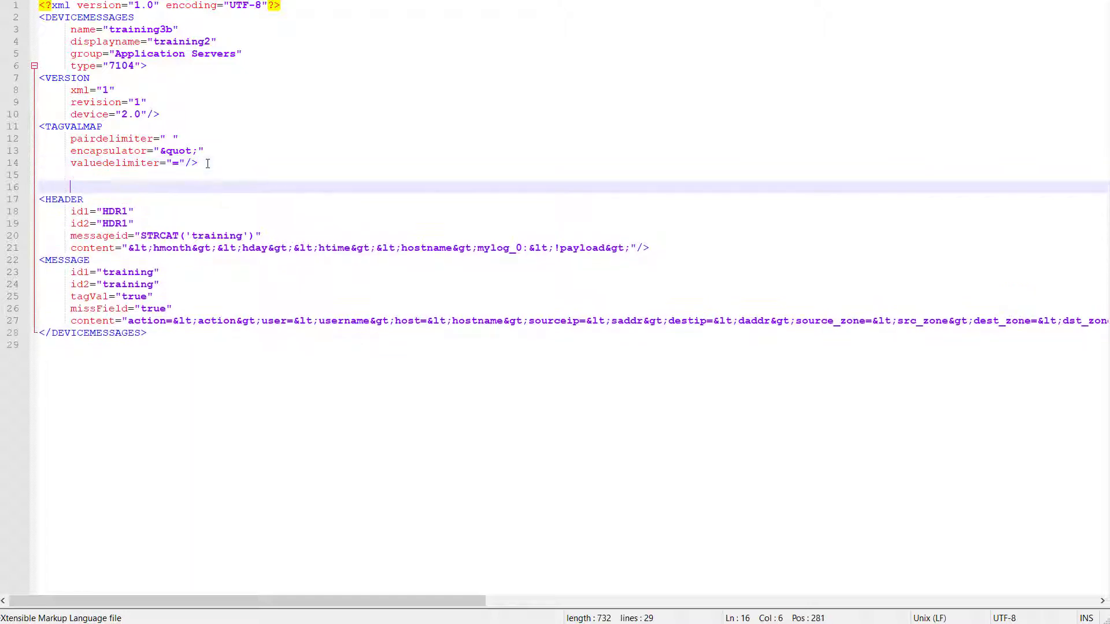
pyautogui.press('Up')
pyautogui.press('BackSpace')
pyautogui.press('BackSpace')
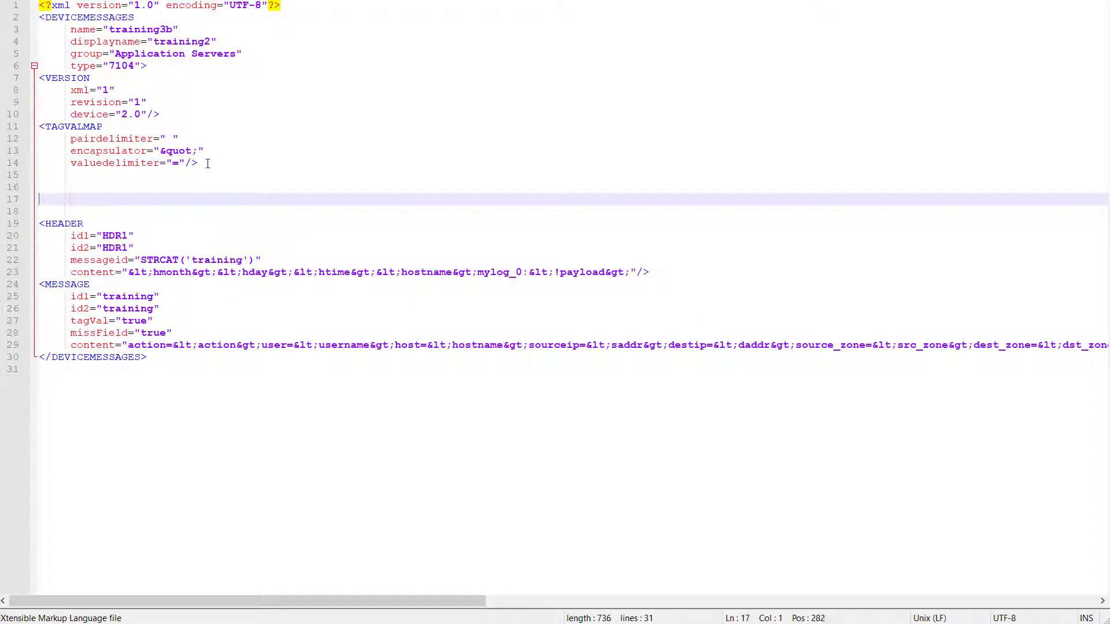
pyautogui.write('<SCANNED name="info" parserType="PARSERULESCAN" />')
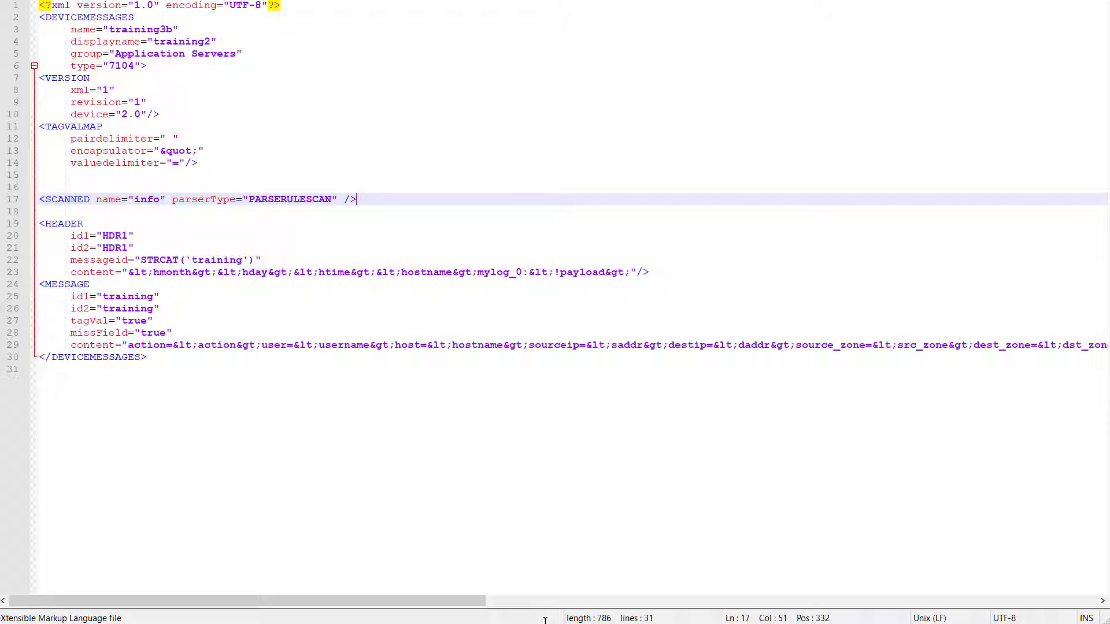
# - Insert a "Description" RULE block before the closing DEVICEMESSAGES tag, with its LITERAL, PATTERN regex "&quot;(.*?)&quot;," and a CAPTURE of event.desc, index 1, format Text
pyautogui.click(40, 358)
pyautogui.press('Return')
pyautogui.press('Return')
pyautogui.press('Return')
pyautogui.press('Return')
pyautogui.press('Up')
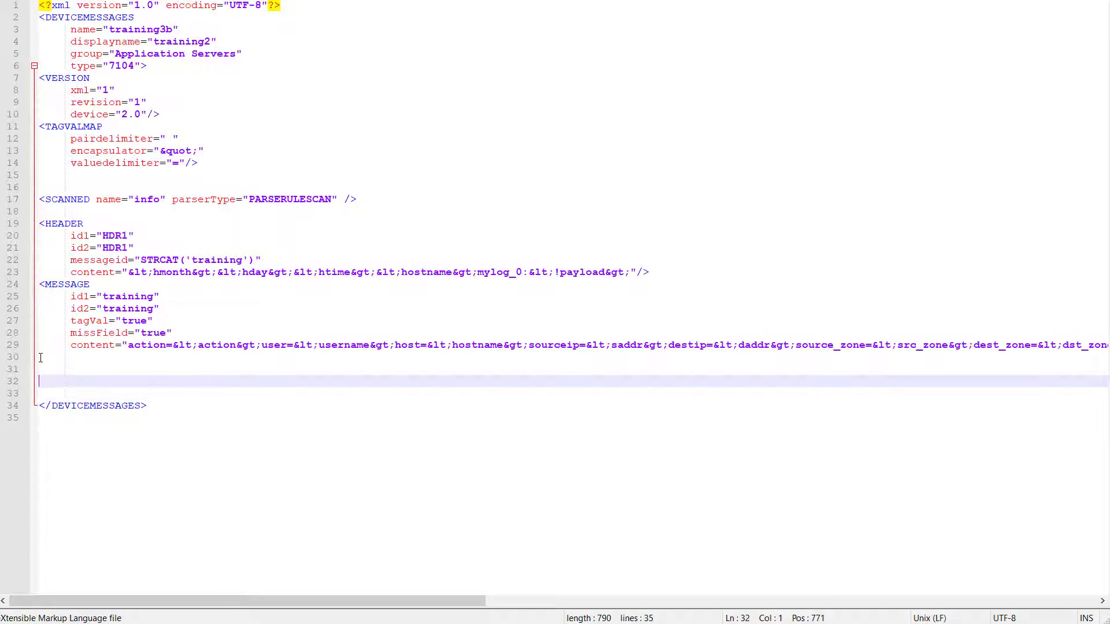
pyautogui.press('Up')
pyautogui.press('Up')
pyautogui.write('<RULE name="Description"> \t<LITERAL value="&quot;Description&quot;: "/> \t<PATTERN regex="&quot;(.*?)&quot;,"> \t\t<CAPTURE key="event.desc" index="1" format="Text"/> \t</PATTERN> </RULE>')
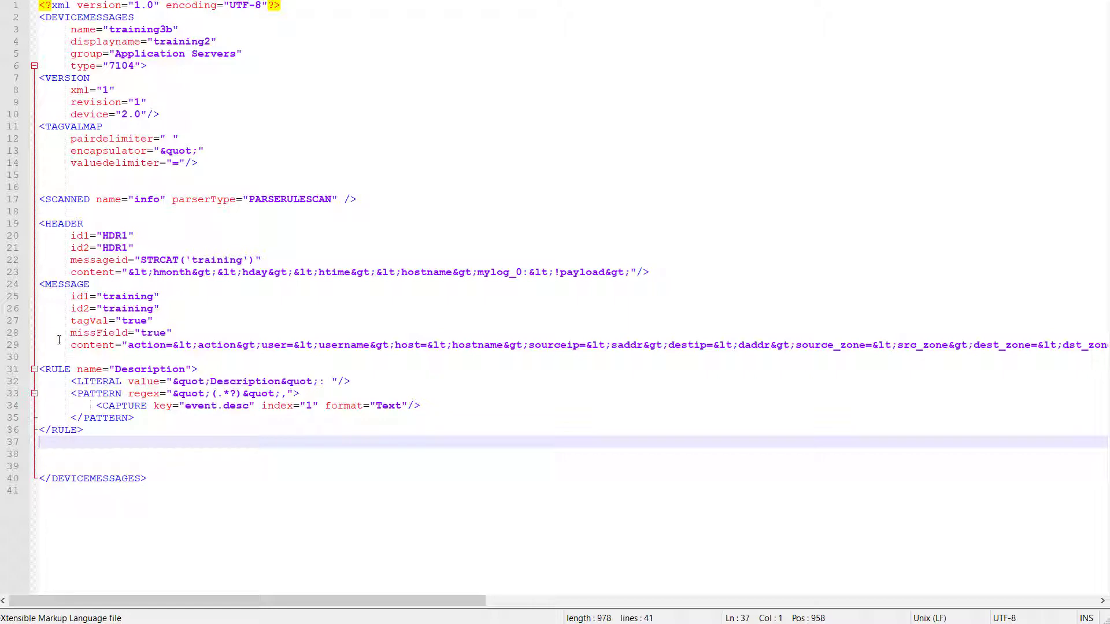
# - Rename the RULE element to "Parameter"
pyautogui.click(186, 368)
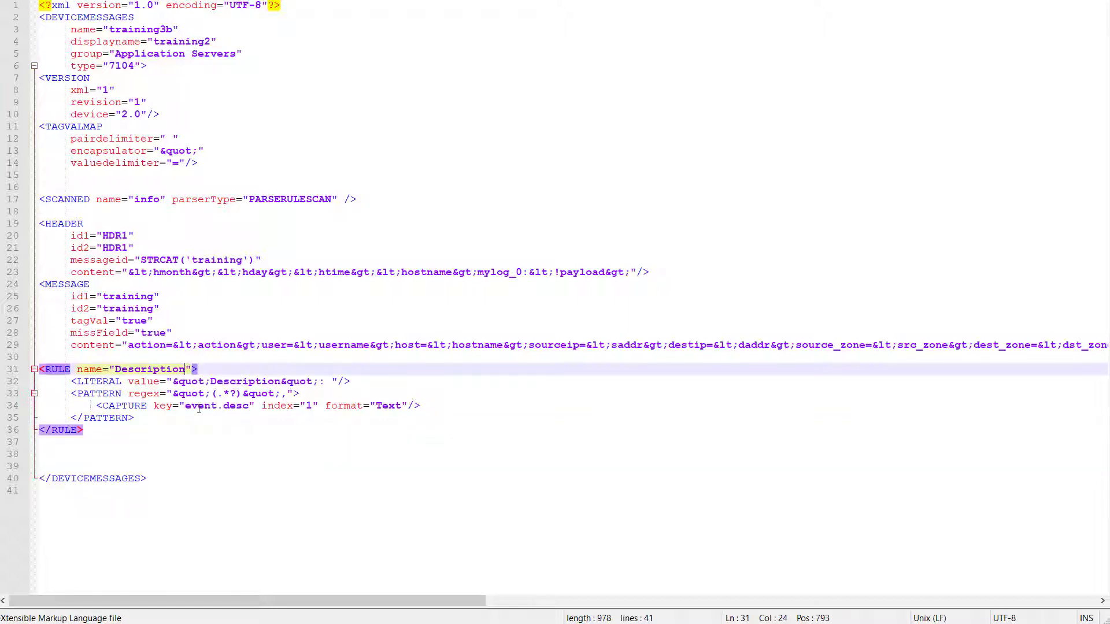
pyautogui.press('BackSpace')
pyautogui.press('BackSpace')
pyautogui.press('BackSpace')
pyautogui.press('BackSpace')
pyautogui.press('BackSpace')
pyautogui.press('BackSpace')
pyautogui.press('BackSpace')
pyautogui.press('BackSpace')
pyautogui.press('BackSpace')
pyautogui.press('BackSpace')
pyautogui.press('BackSpace')
pyautogui.write('Parameter')
# - Copy "controlled by the parameter" from the rendered log in NetWitness and use it as the rule's LITERAL value in the parser XML
pyautogui.hotkey('alt', 'Tab')
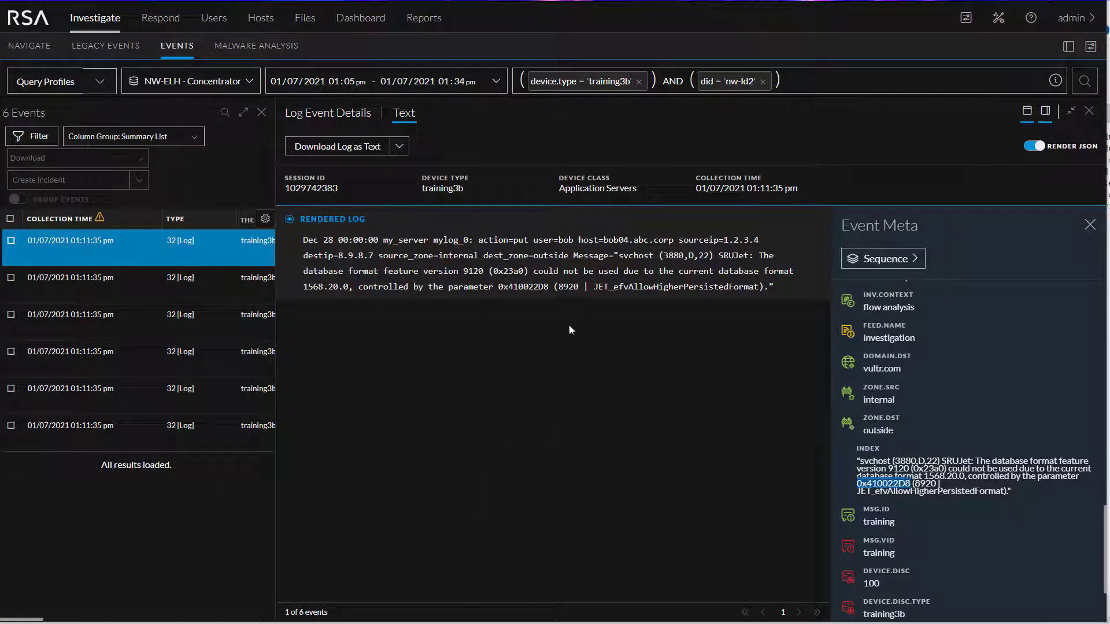
pyautogui.moveTo(354, 287); pyautogui.dragTo(494, 287)
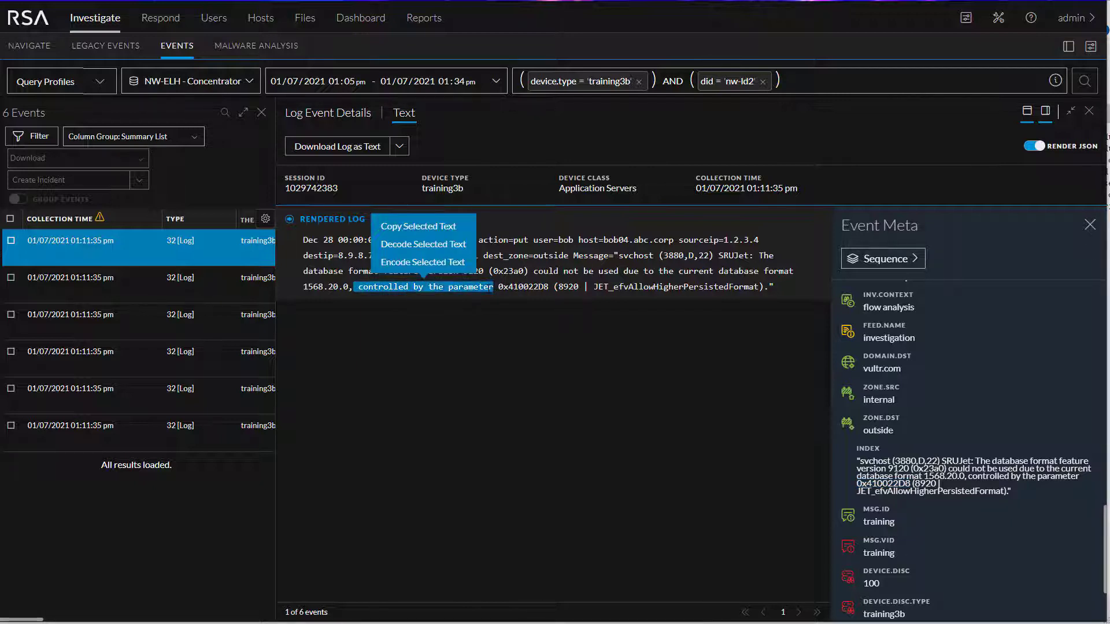
pyautogui.click(430, 226)
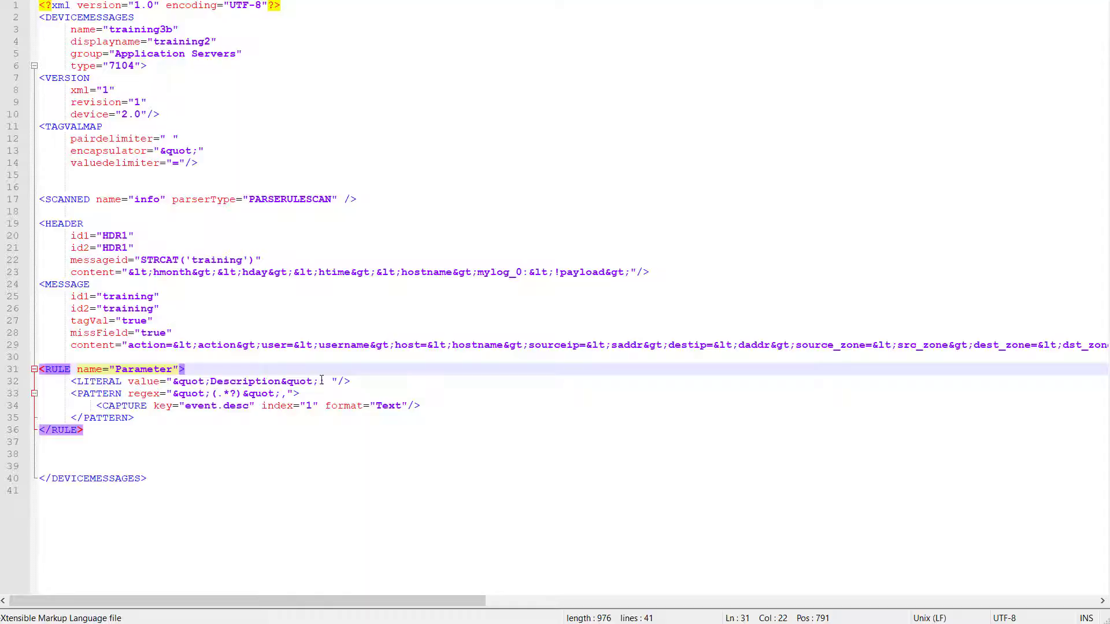
pyautogui.write(': "/>')
pyautogui.moveTo(332, 381); pyautogui.dragTo(173, 381)
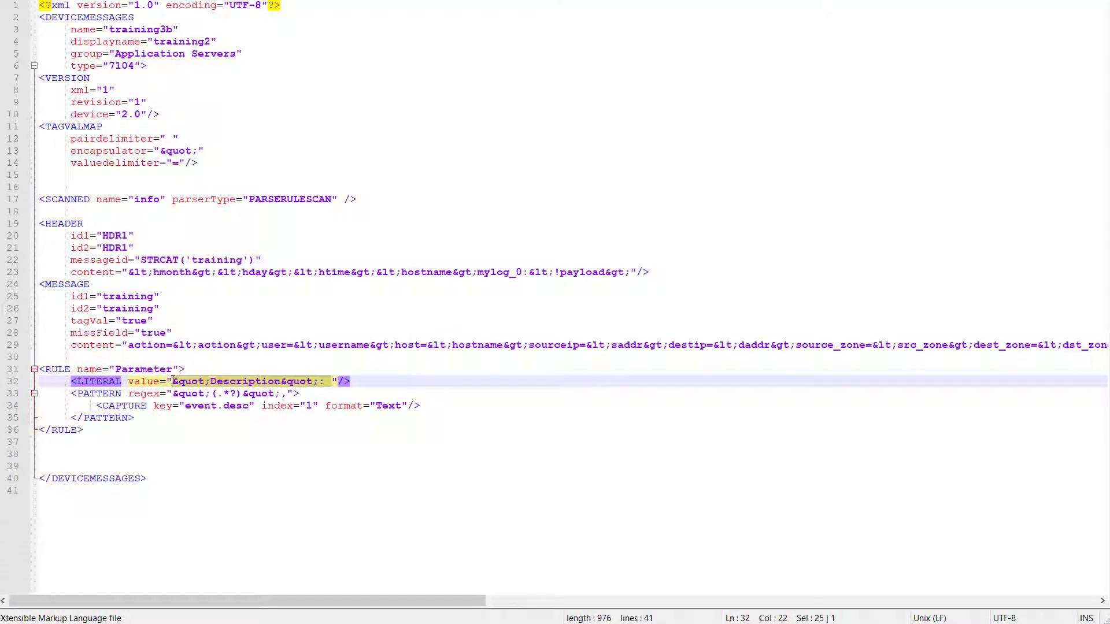
pyautogui.hotkey('ctrl', 'v')
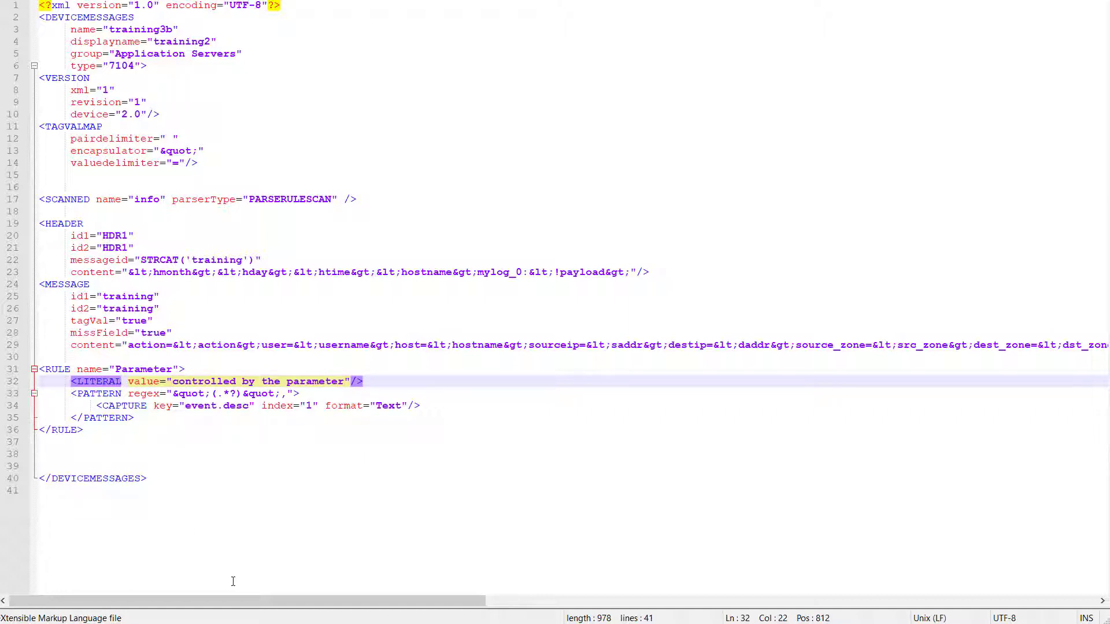
# - Switch to regular expressions 101 and test the expression "controlled by the parameter (\w+)" against the sample message
pyautogui.hotkey('alt', 'Tab')
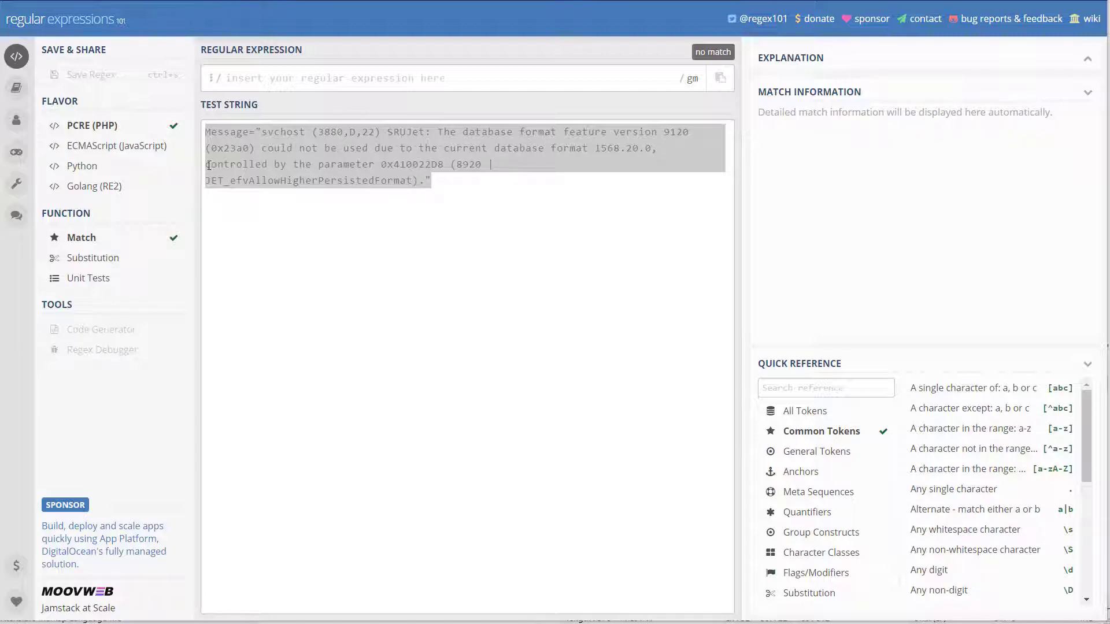
pyautogui.moveTo(208, 165)
pyautogui.mouseDown()
pyautogui.moveTo(296, 167)
pyautogui.moveTo(208, 166)
pyautogui.moveTo(219, 164)
pyautogui.mouseUp()
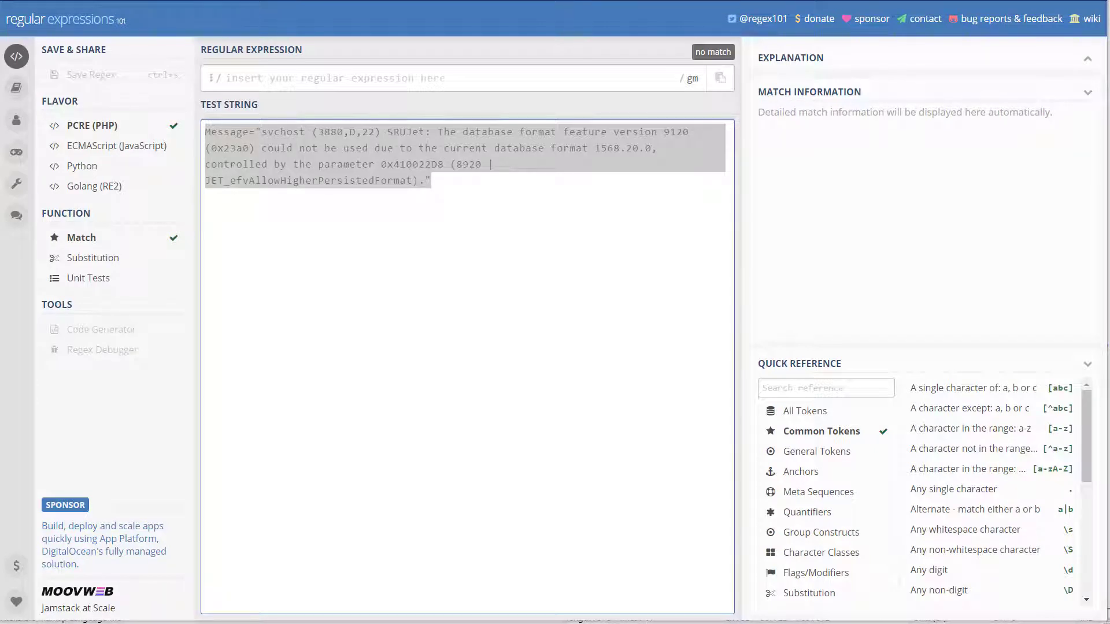
pyautogui.click(368, 78)
pyautogui.hotkey('ctrl', 'v')
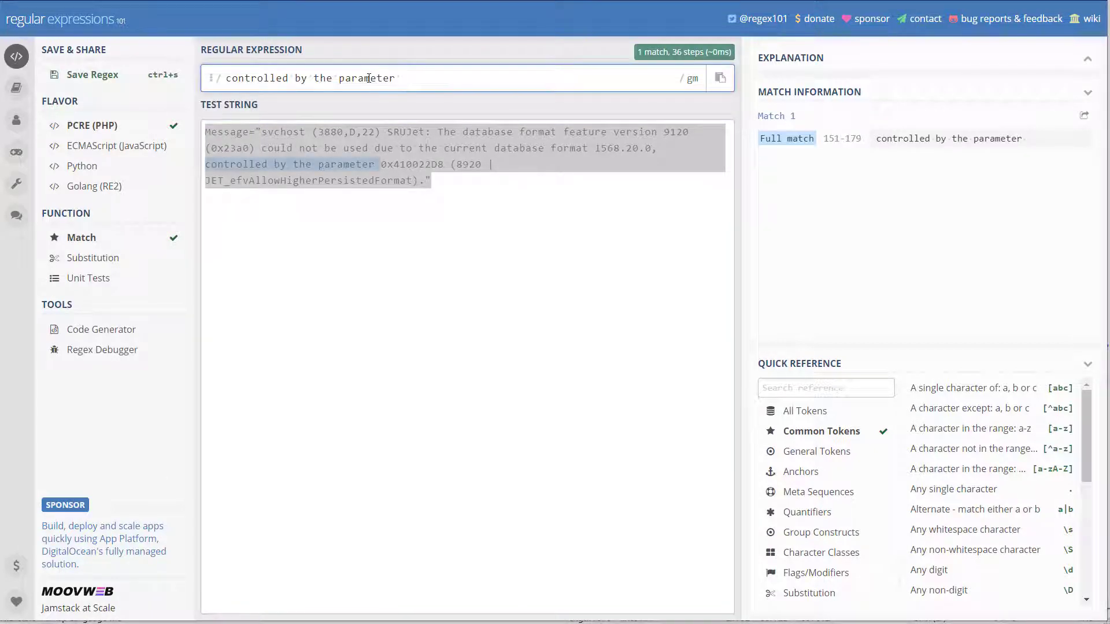
pyautogui.write('(')
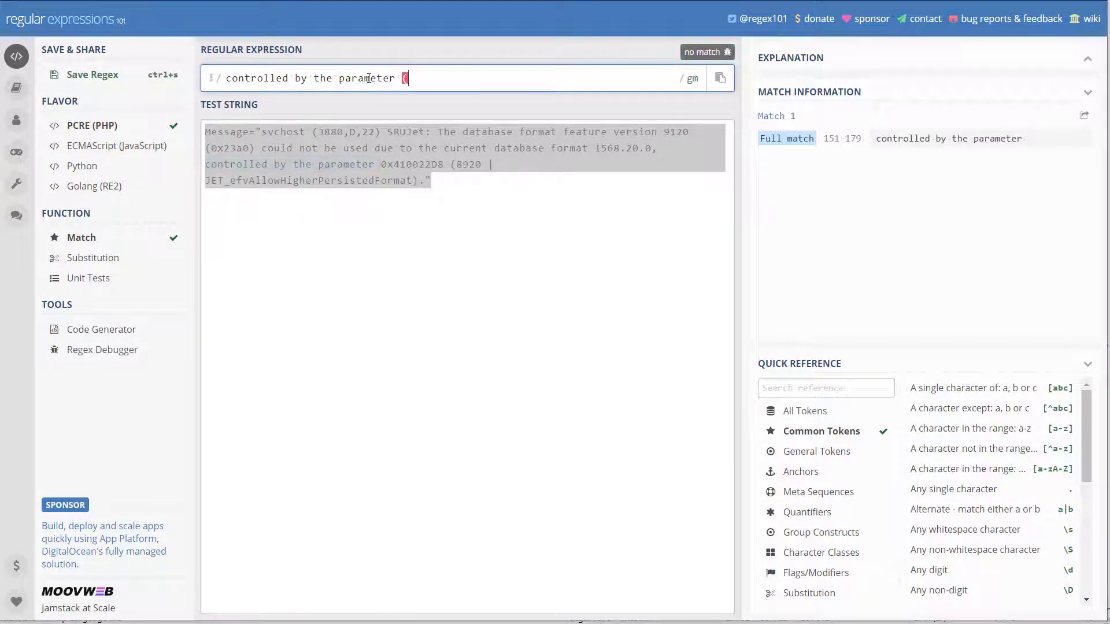
pyautogui.write('\\')
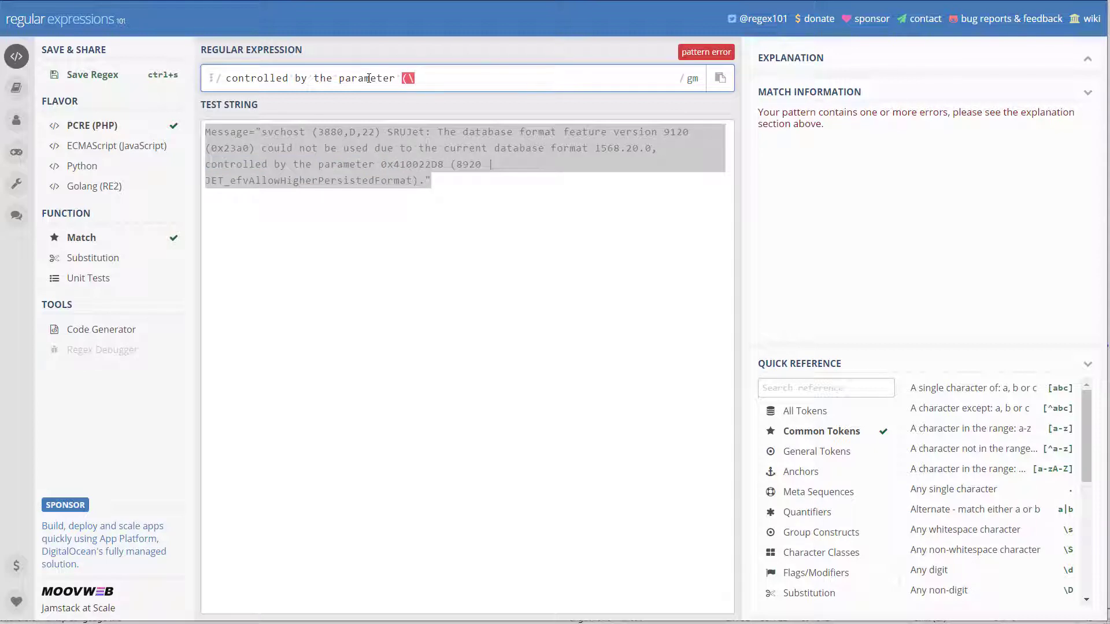
pyautogui.write('w+)')
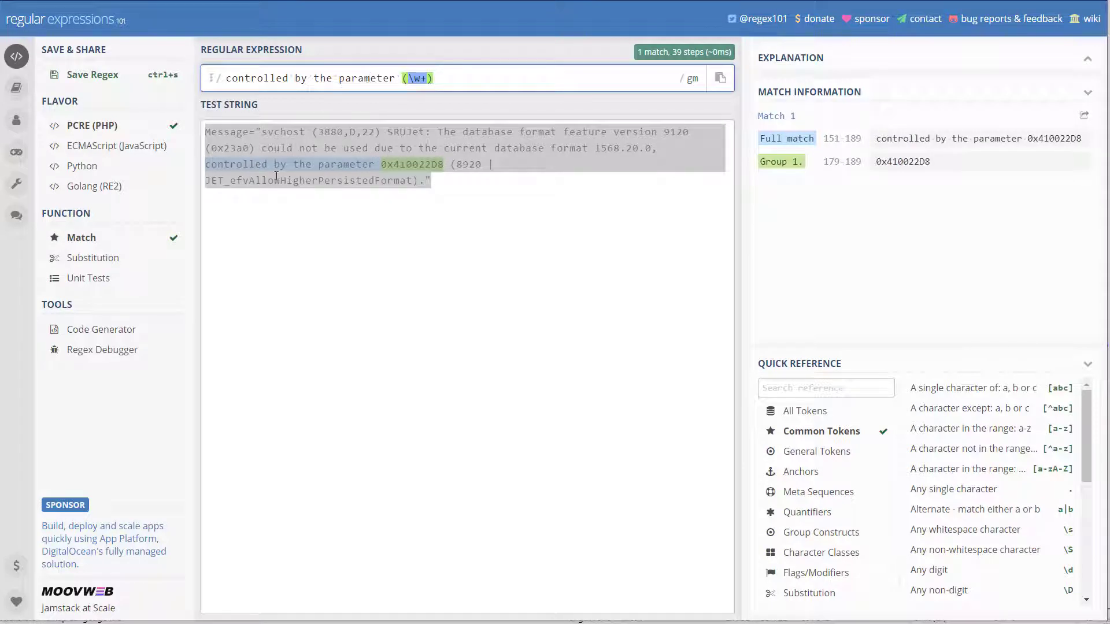
pyautogui.click(355, 181)
pyautogui.moveTo(390, 164)
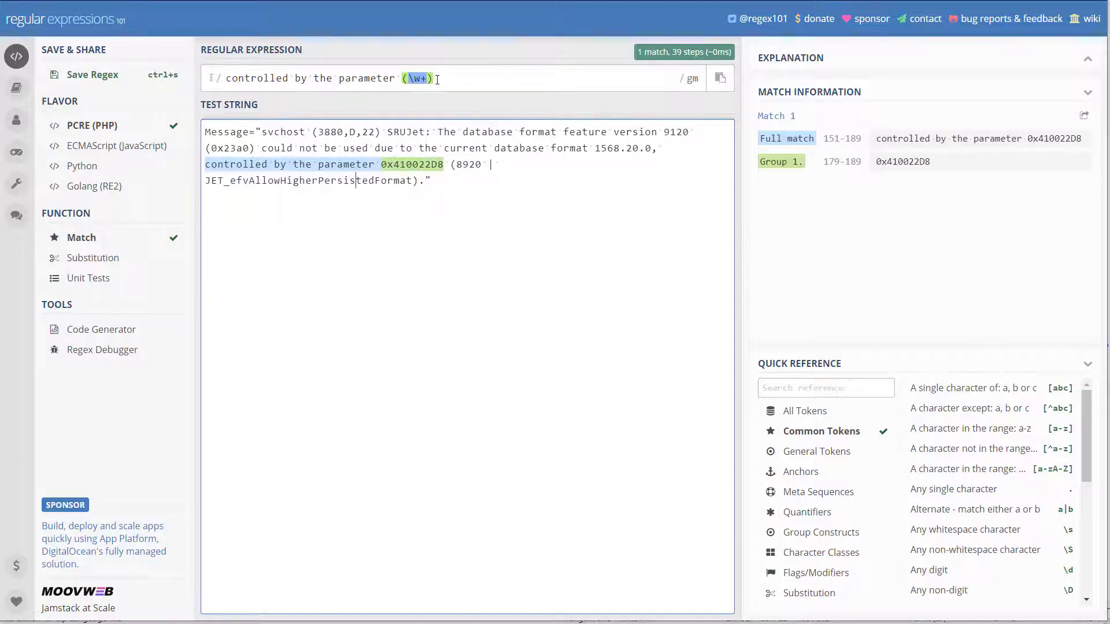
# - Copy the capture group (\w+) from the tested expression and use it as the PATTERN regex of the Parameter rule in the parser XML
pyautogui.click(397, 78)
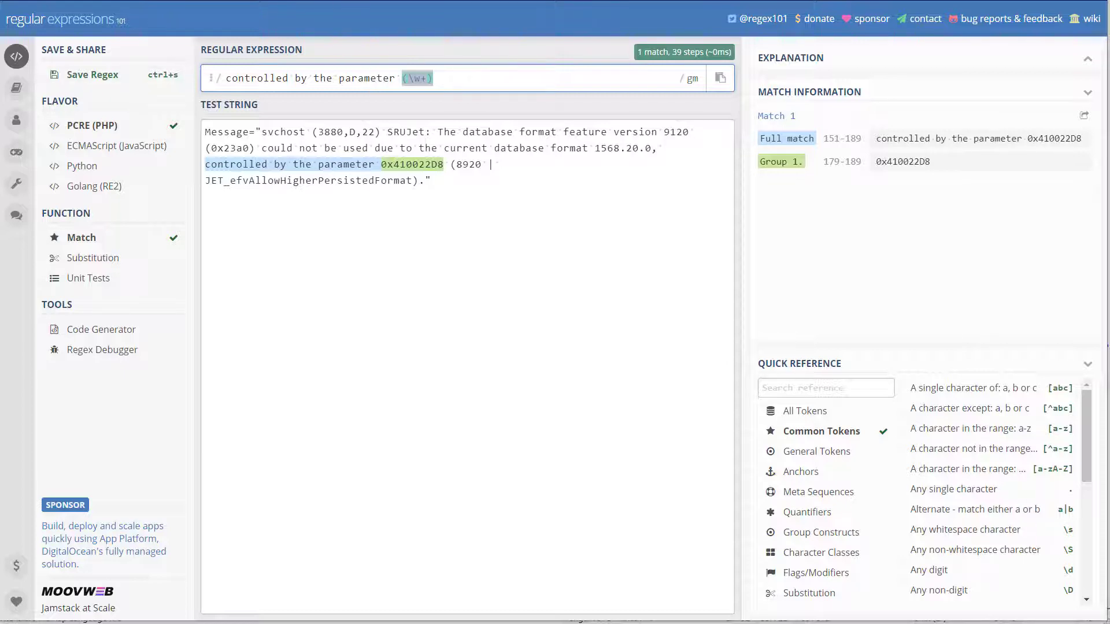
pyautogui.hotkey('alt', 'Tab')
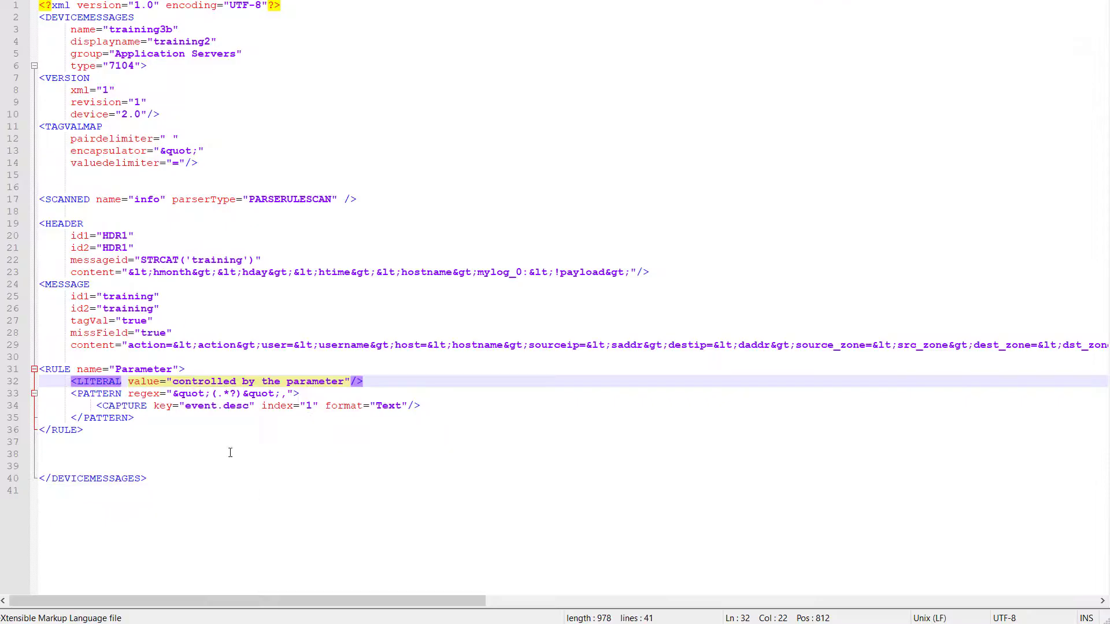
pyautogui.moveTo(173, 393); pyautogui.dragTo(289, 393)
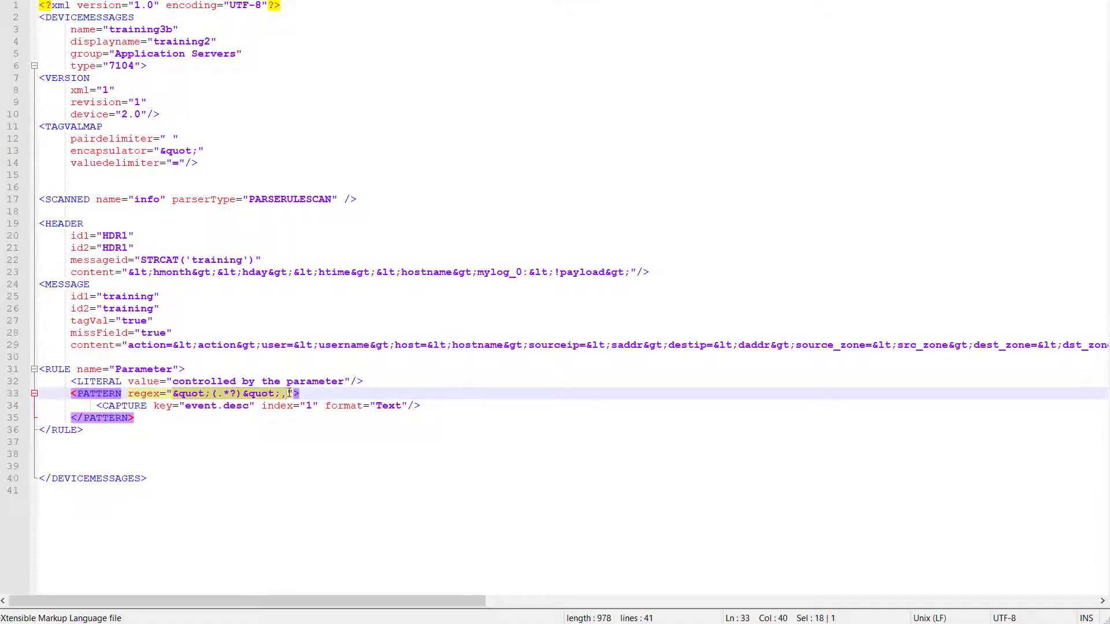
pyautogui.hotkey('ctrl', 'v')
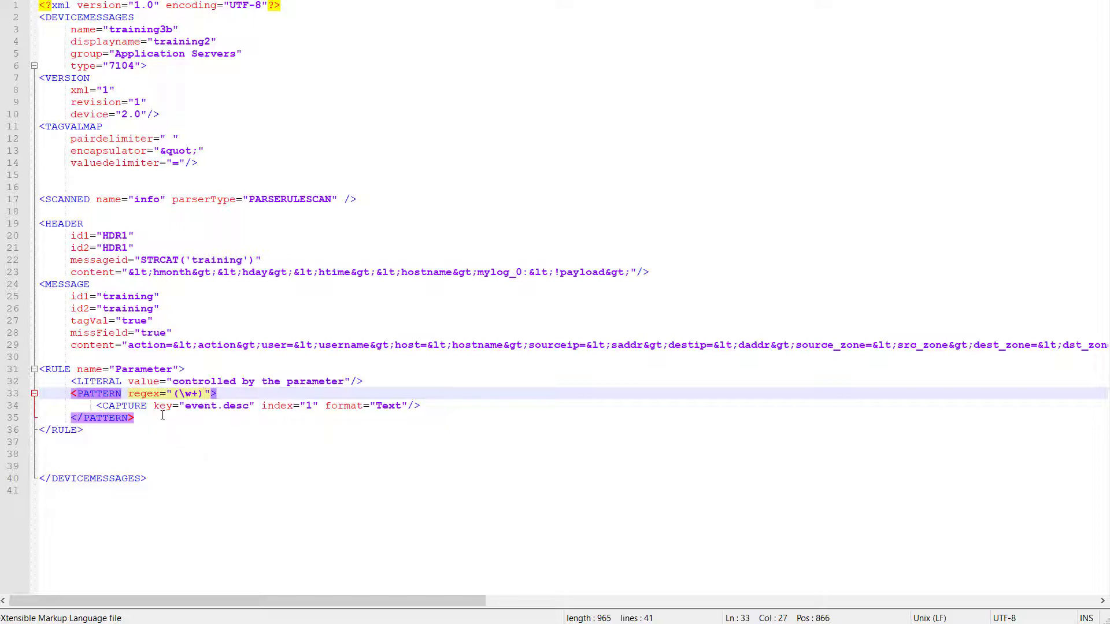
# - Add \s in front of the capture group in the Parameter rule's PATTERN regex, making it "\s(\w+)"
pyautogui.click(175, 394)
pyautogui.write('\\s')
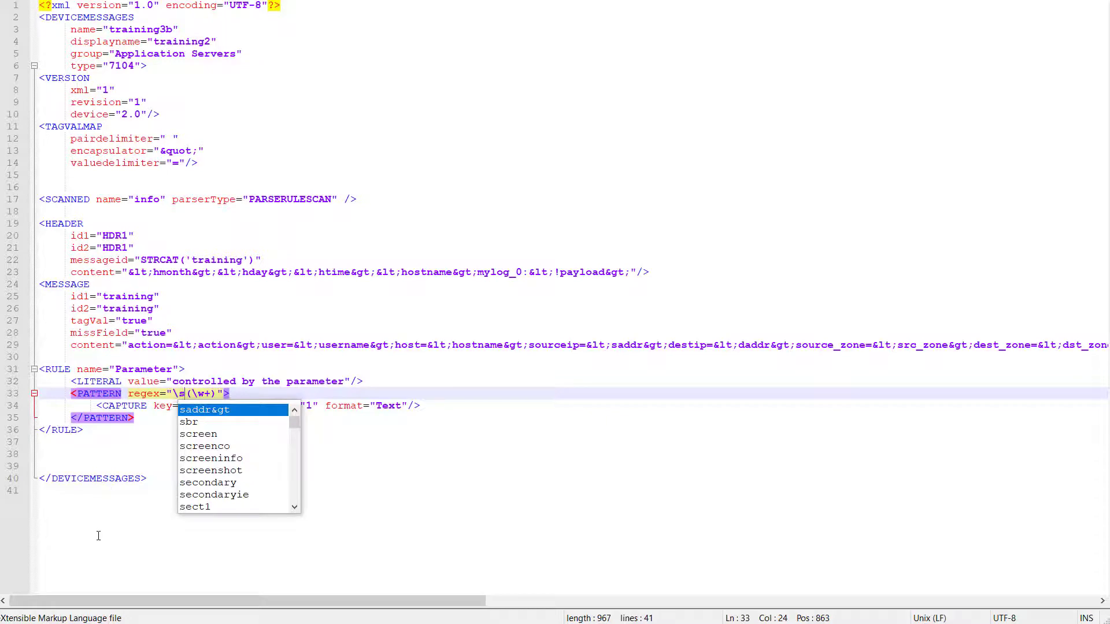
pyautogui.click(113, 490)
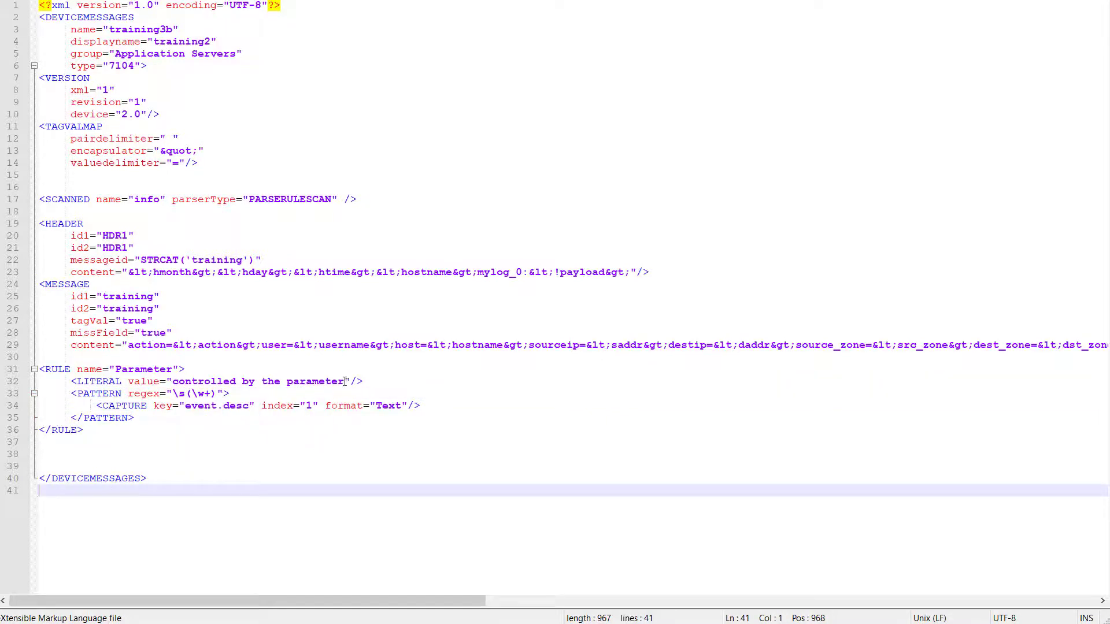
pyautogui.click(345, 382)
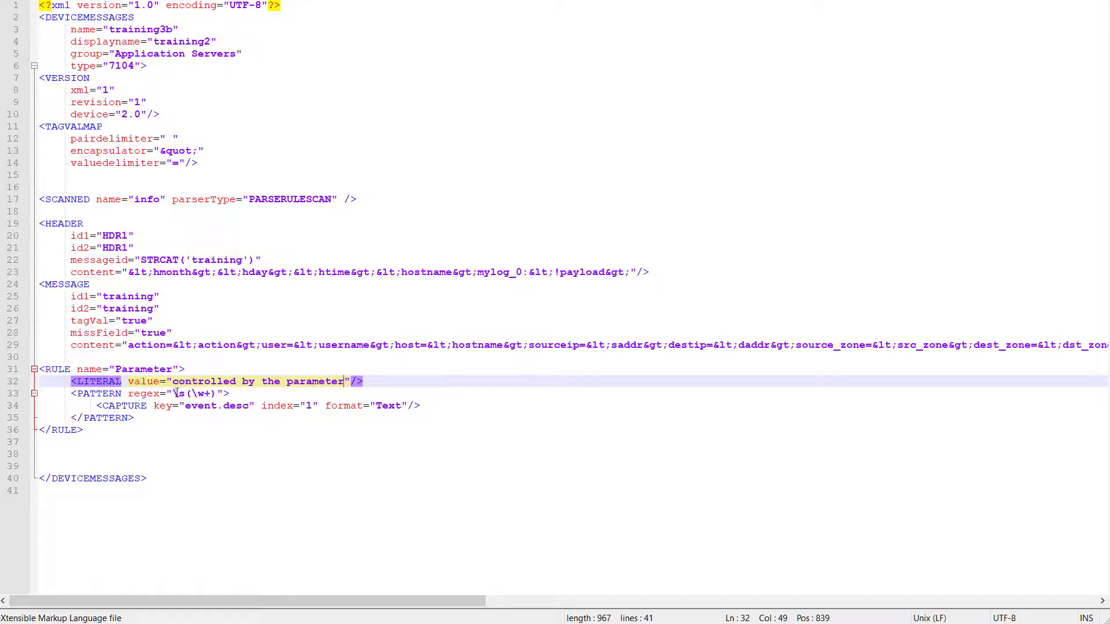
# - Replace the CAPTURE key event.desc in the Parameter rule with "parameter"
pyautogui.moveTo(185, 407); pyautogui.dragTo(251, 407)
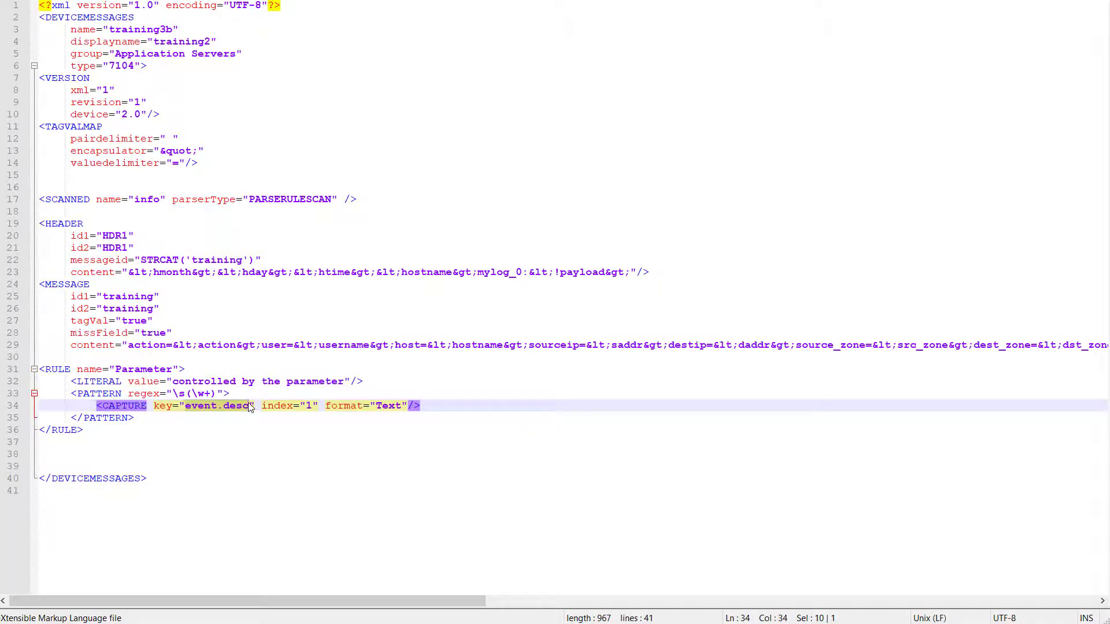
pyautogui.write('paremeter')
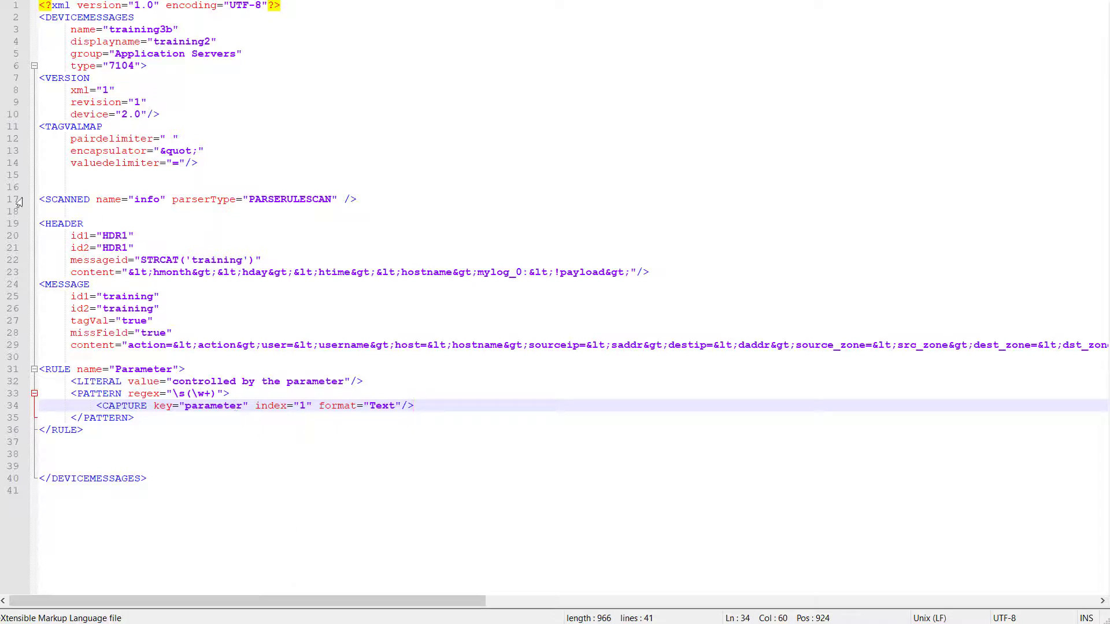
pyautogui.moveTo(130, 199); pyautogui.dragTo(167, 199)
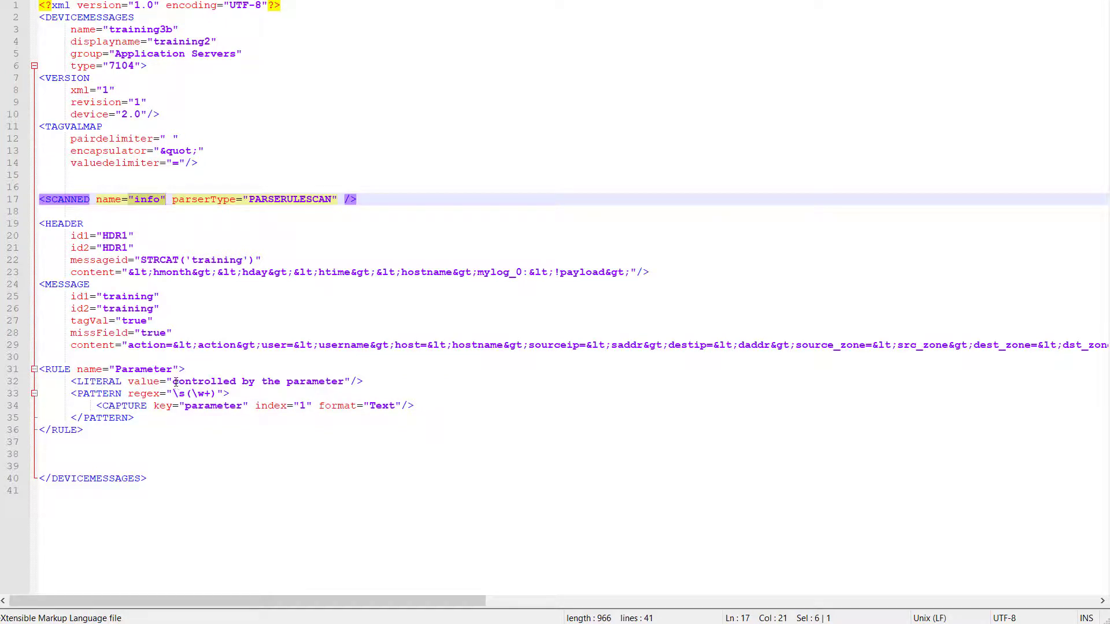
pyautogui.moveTo(173, 381); pyautogui.dragTo(345, 384)
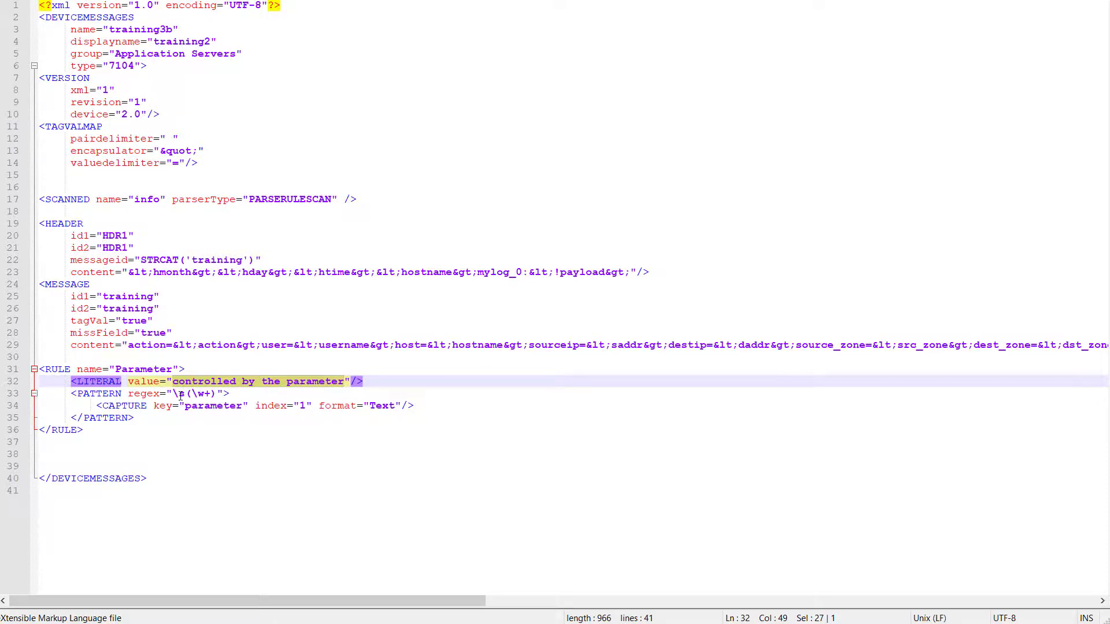
pyautogui.moveTo(184, 405); pyautogui.dragTo(237, 408)
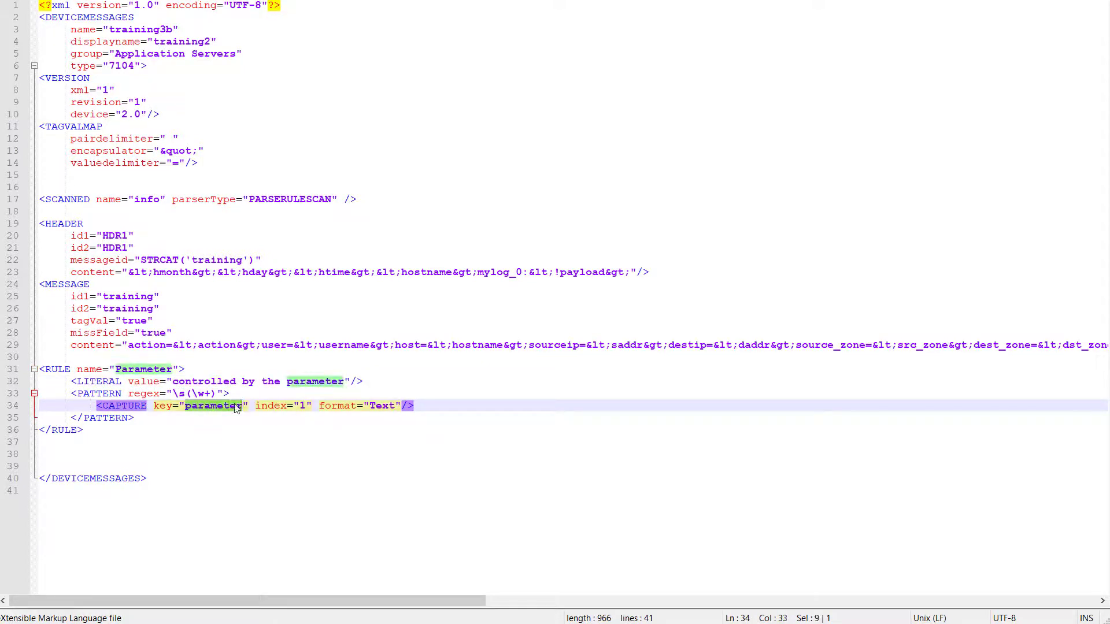